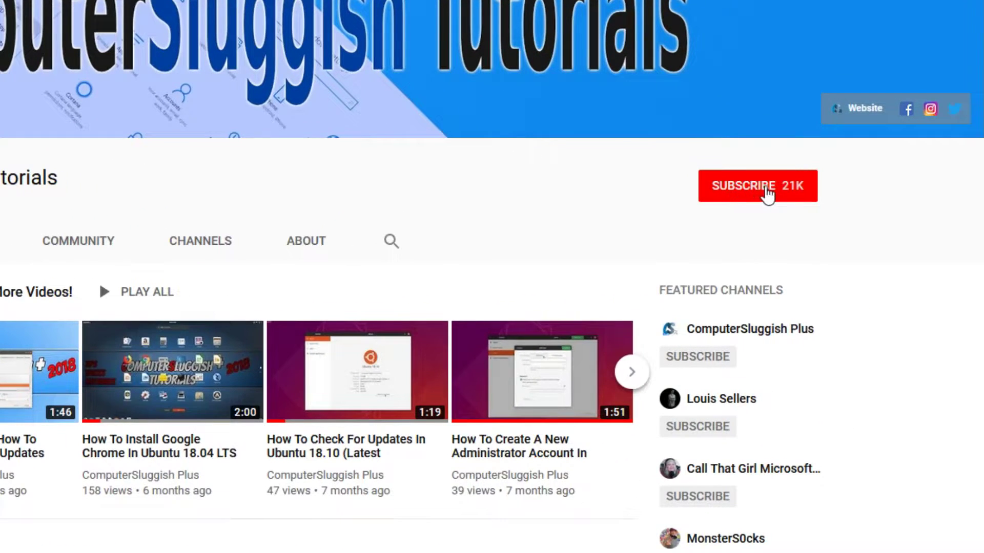
Step: Subscribe to ComputerSluggish Tutorials and set its bell to All notifications
click(767, 193)
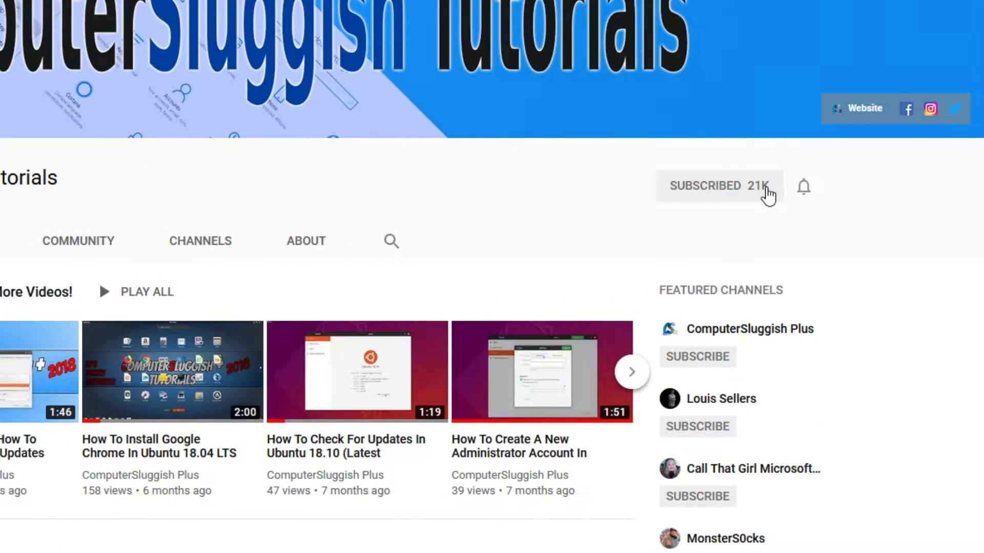
click(805, 192)
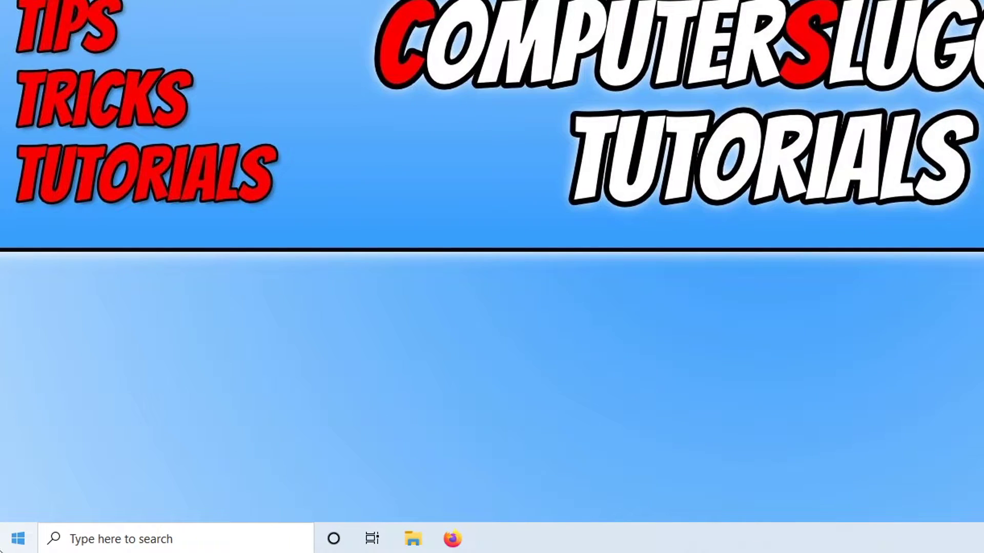
right_click(4, 548)
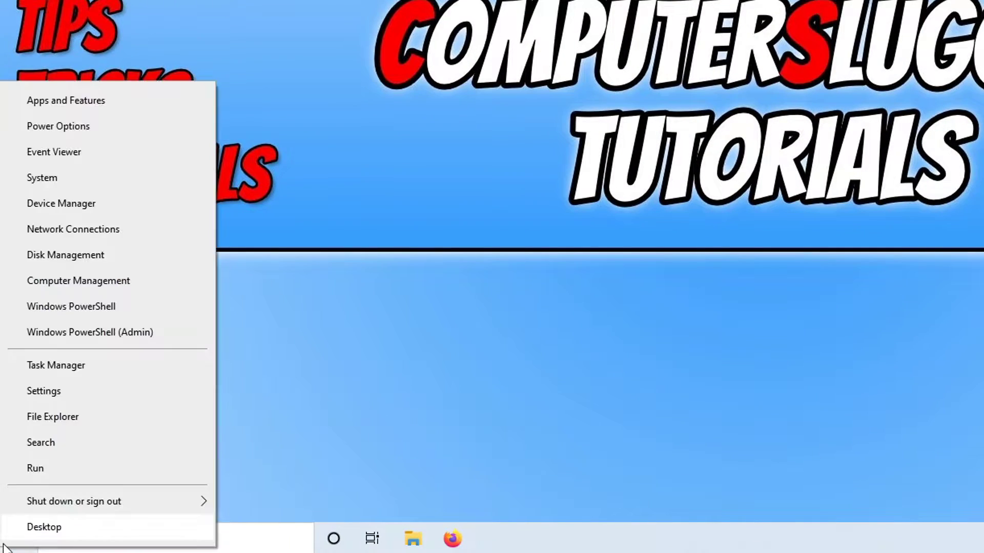
click(80, 370)
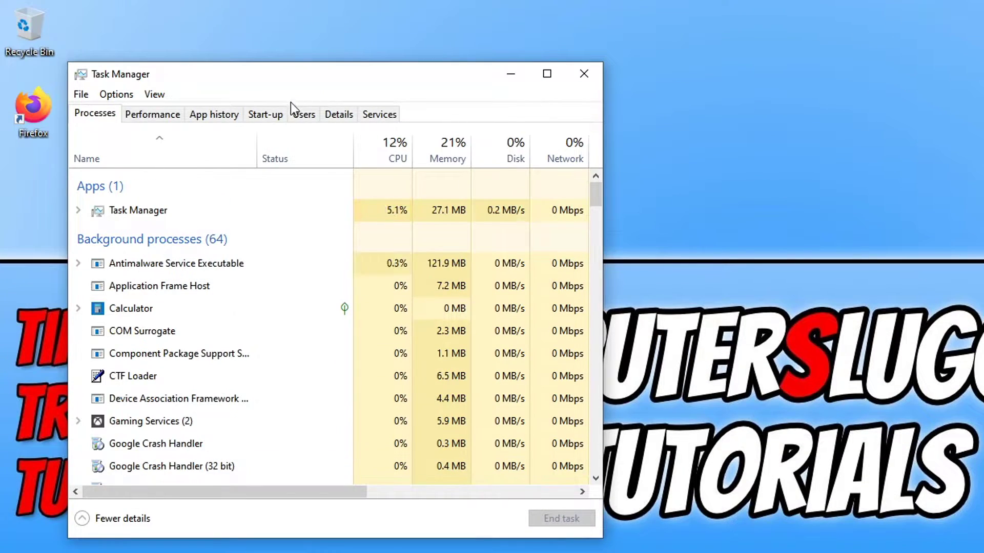
click(272, 116)
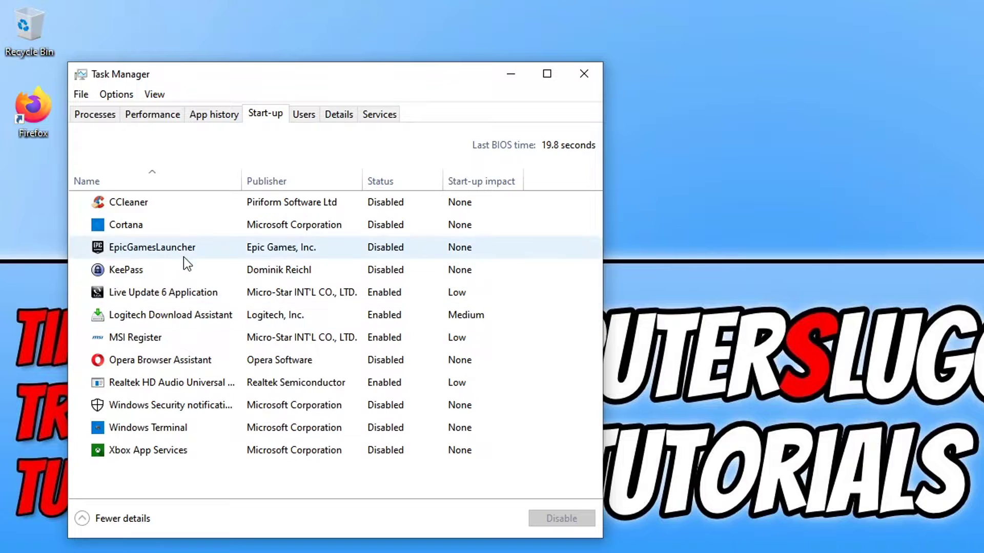
right_click(158, 246)
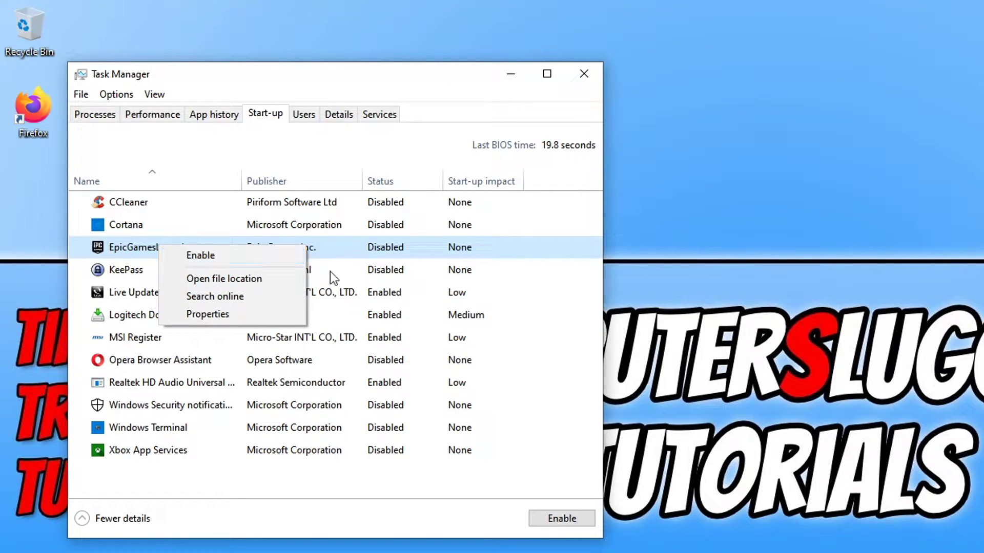
click(444, 242)
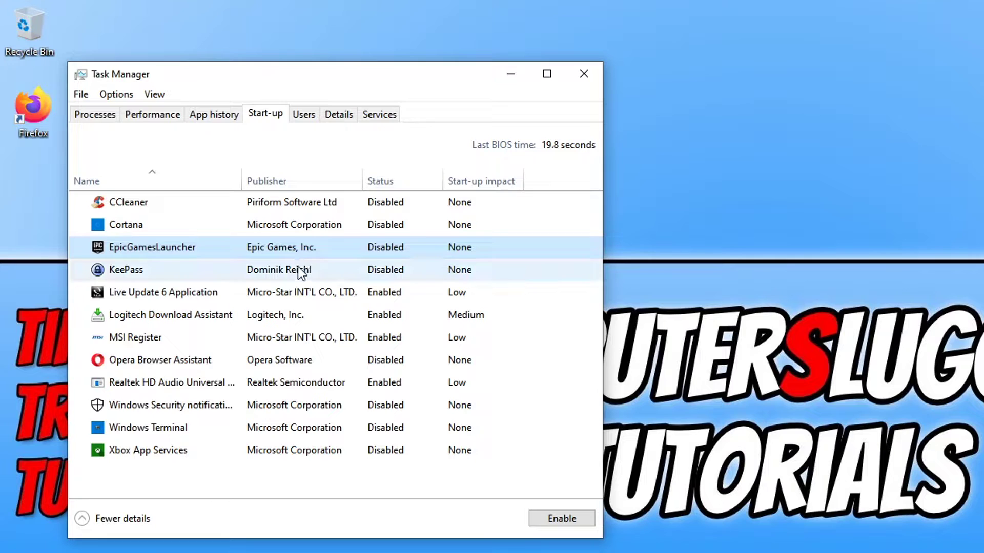
click(595, 75)
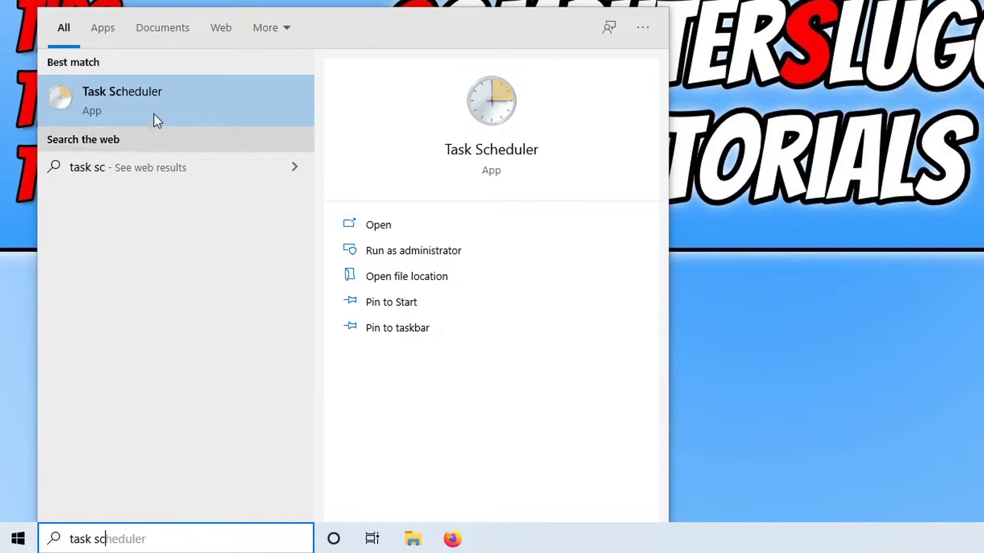
Step: Open and widen Task Scheduler, then create a task named 'firefox launch' and view its triggers
click(213, 98)
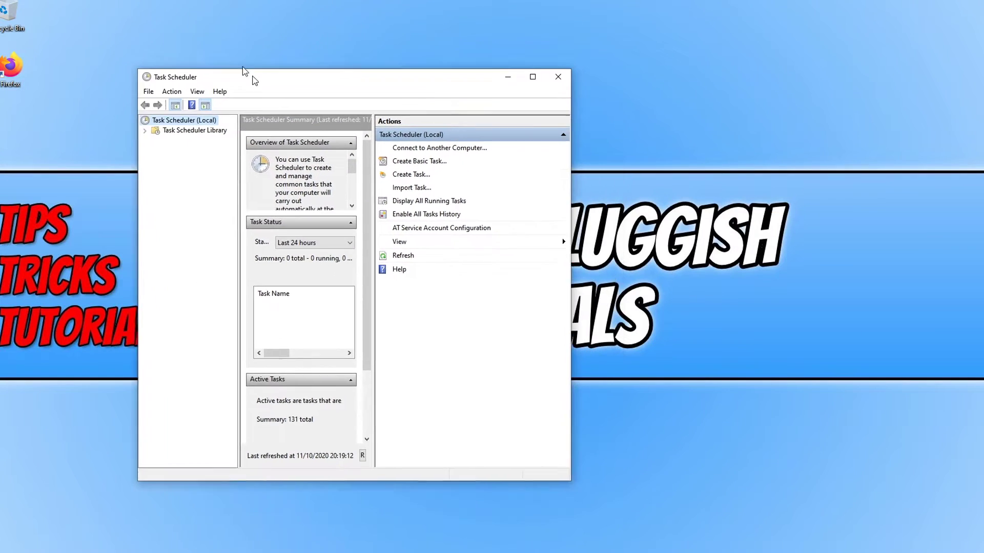
drag(252, 77, 209, 27)
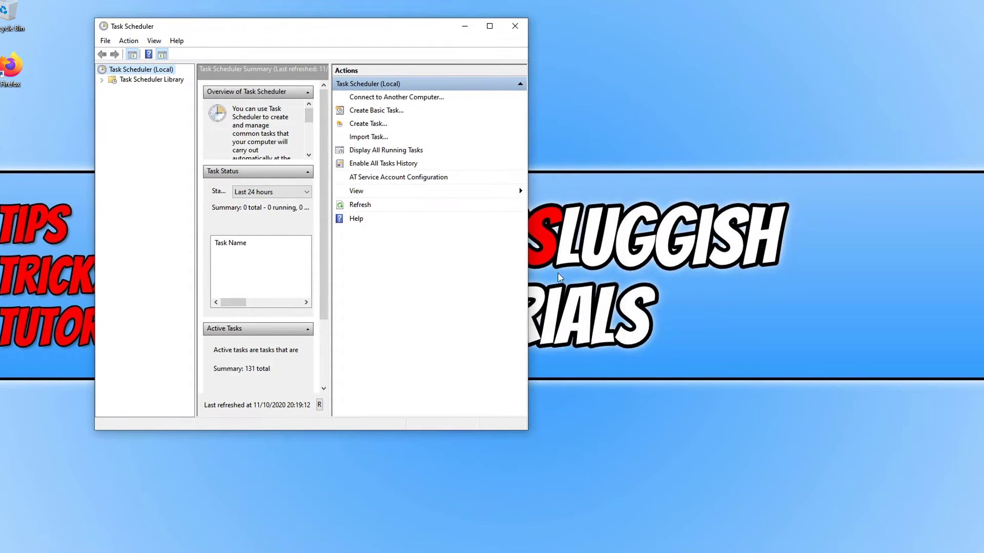
drag(530, 269, 727, 268)
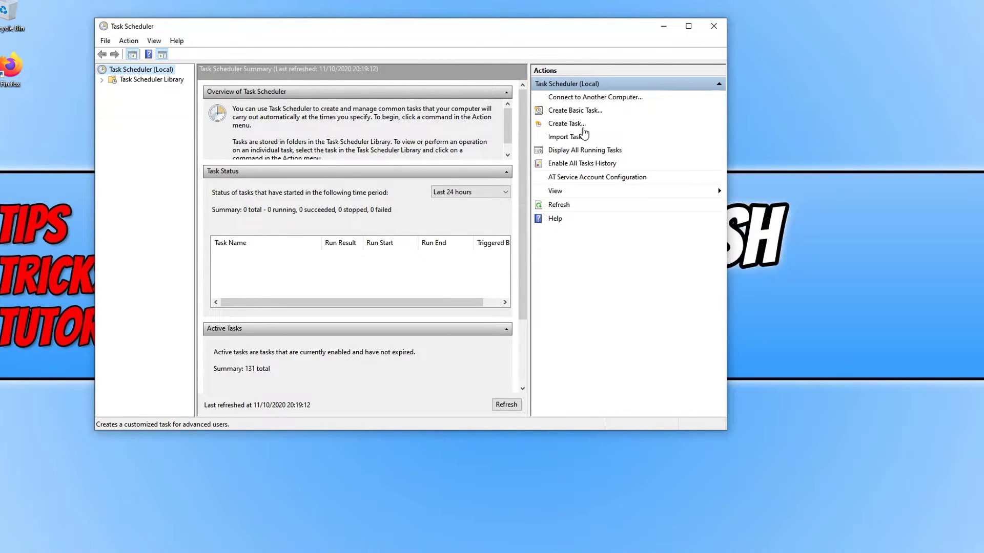
click(581, 126)
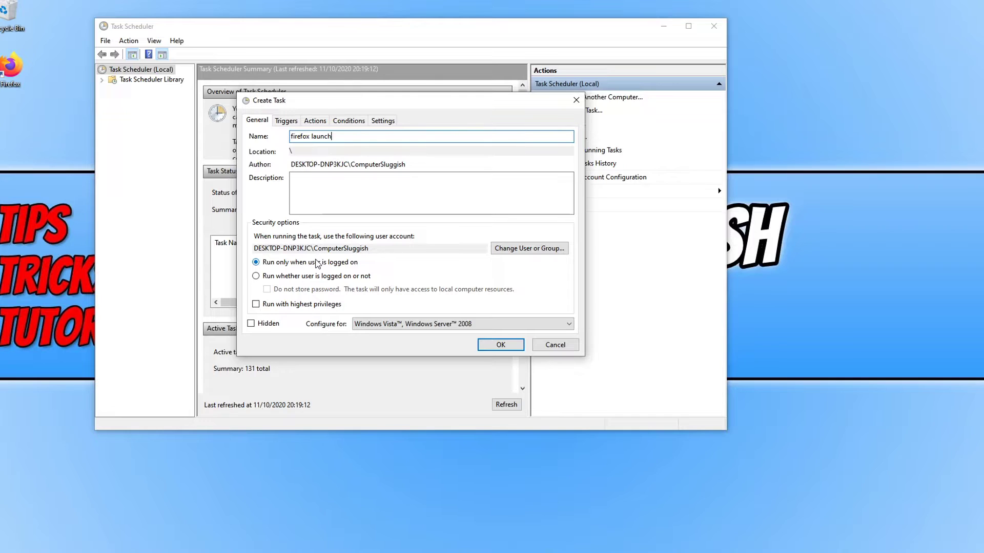
click(286, 121)
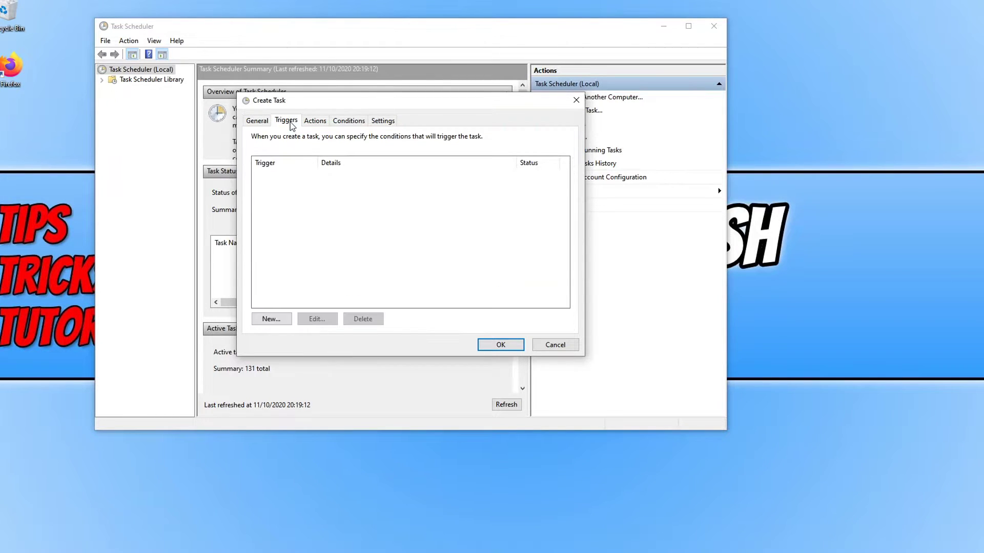
Step: Add an At log on trigger for any user, delayed by 15 minutes
click(276, 319)
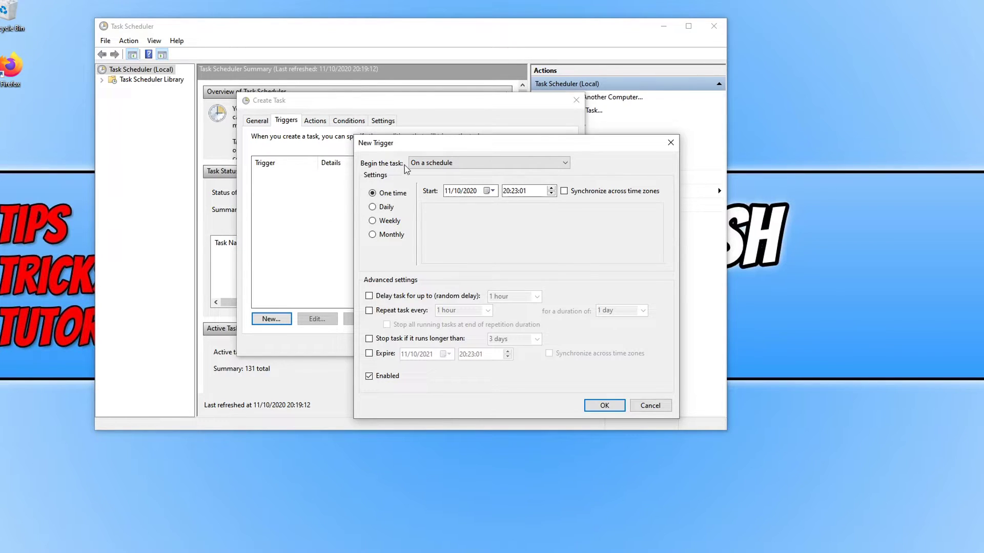
click(457, 164)
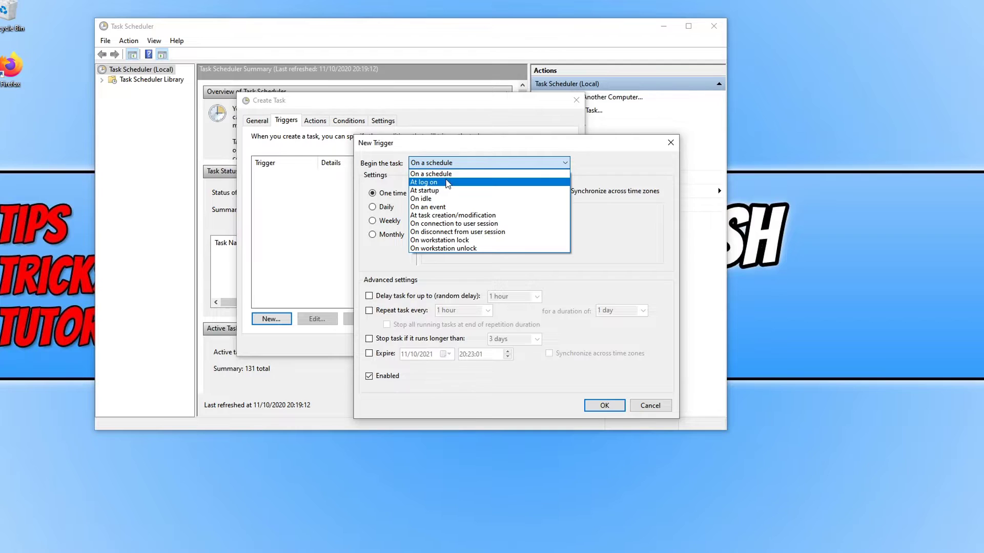
click(447, 183)
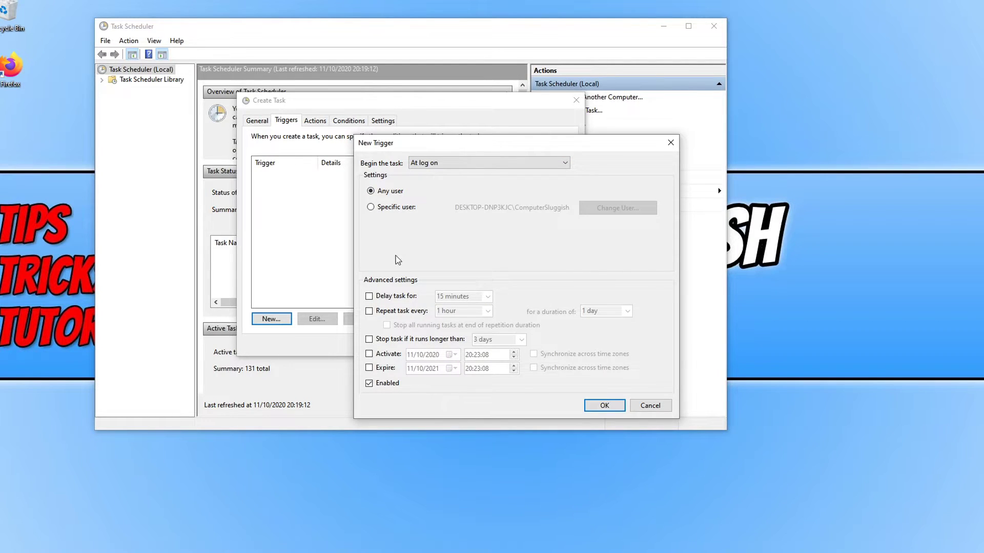
click(399, 299)
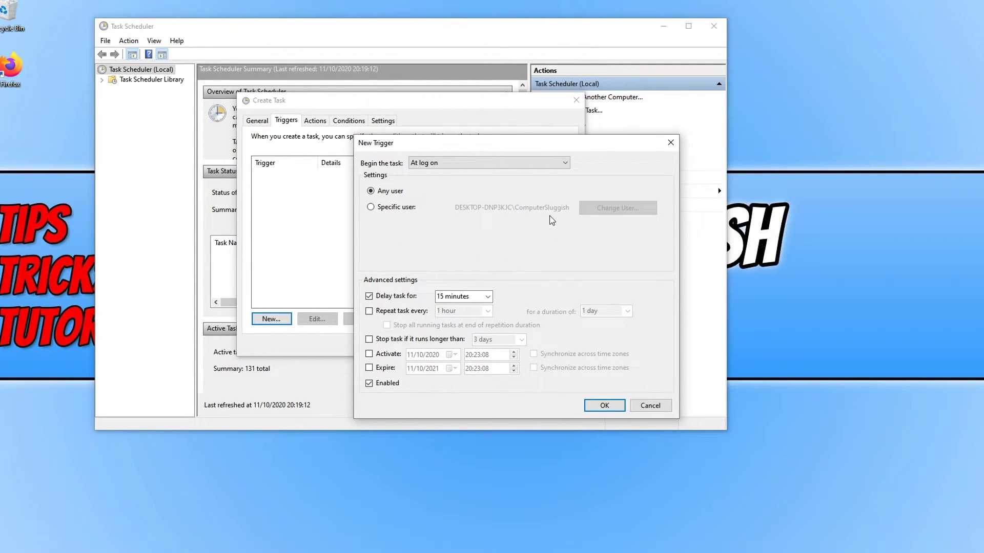
click(605, 406)
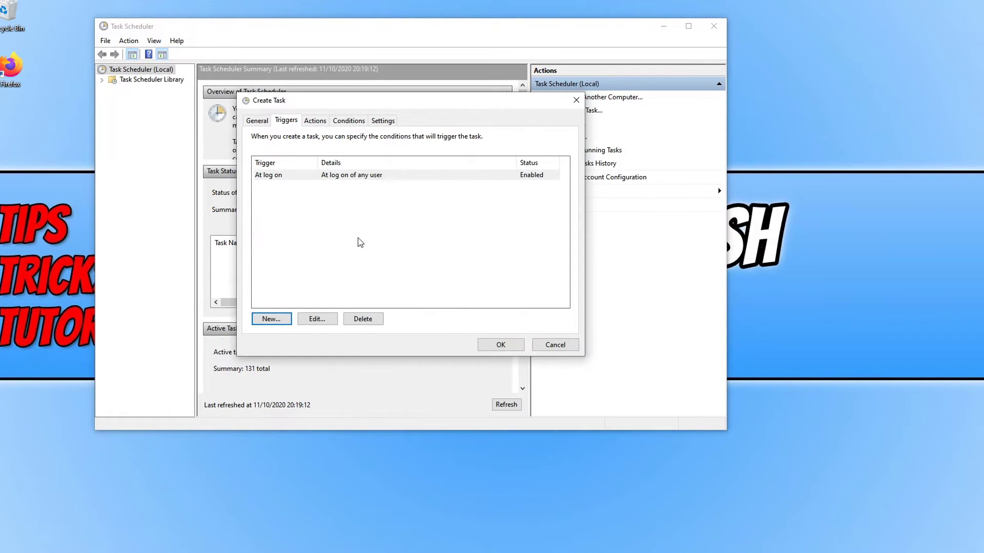
Step: Add a Start a program action that launches the desktop Firefox shortcut
click(315, 123)
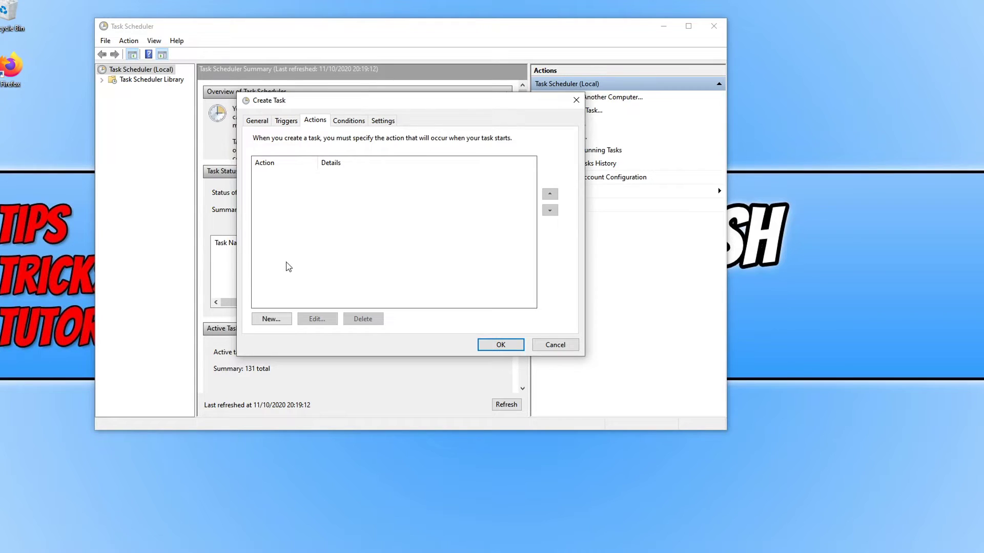
click(272, 323)
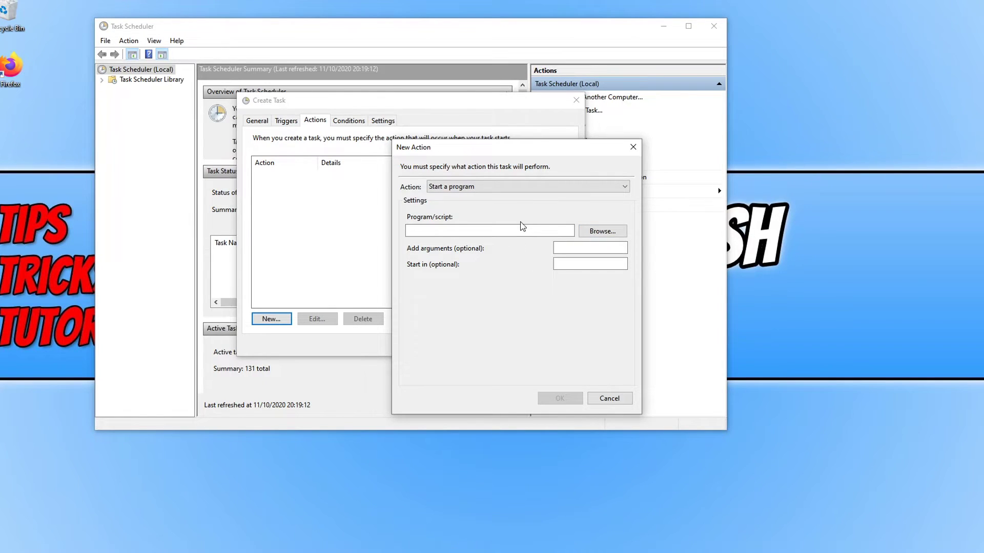
click(602, 232)
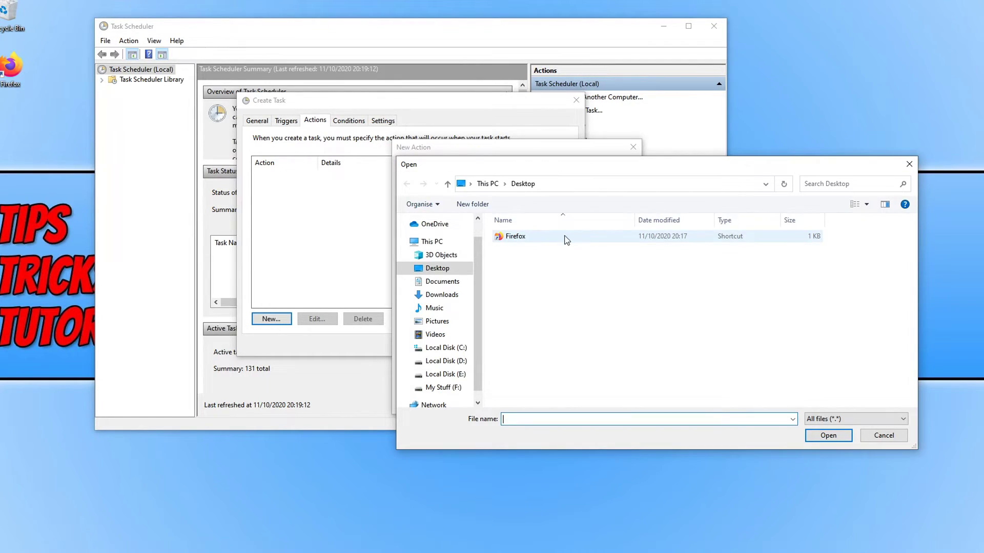
click(512, 235)
click(826, 436)
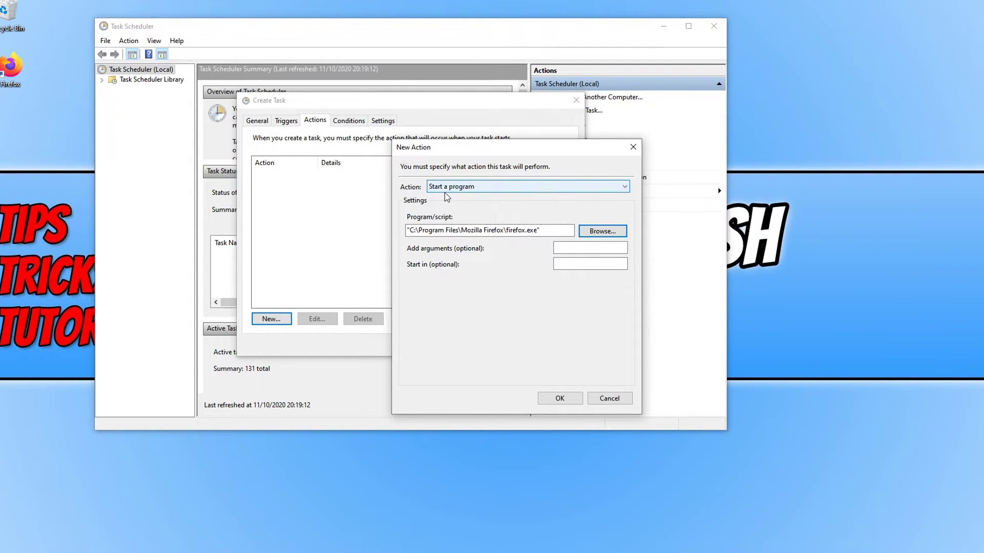
click(457, 189)
click(500, 189)
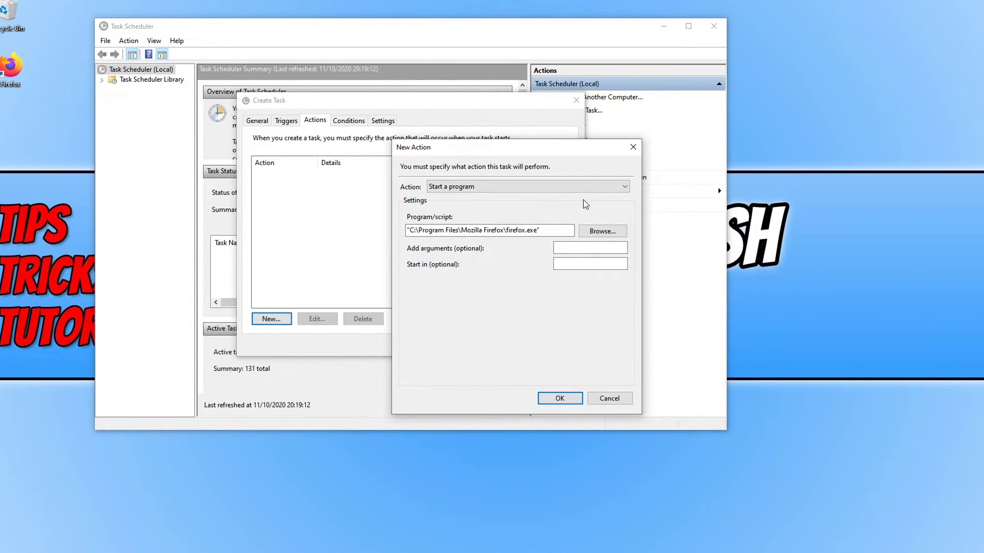
click(559, 399)
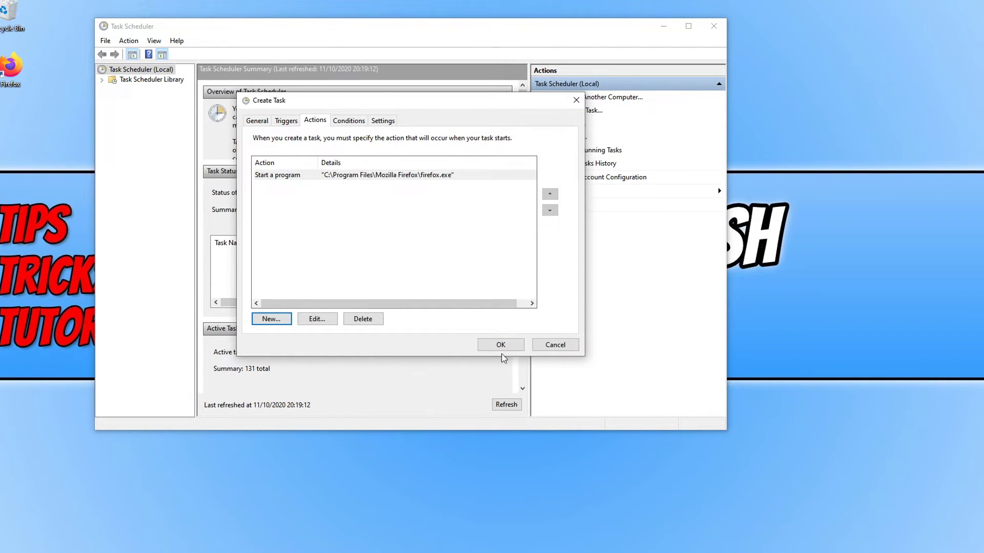
Step: Review the Conditions and Settings tabs, then save the 'firefox launch' task
click(350, 121)
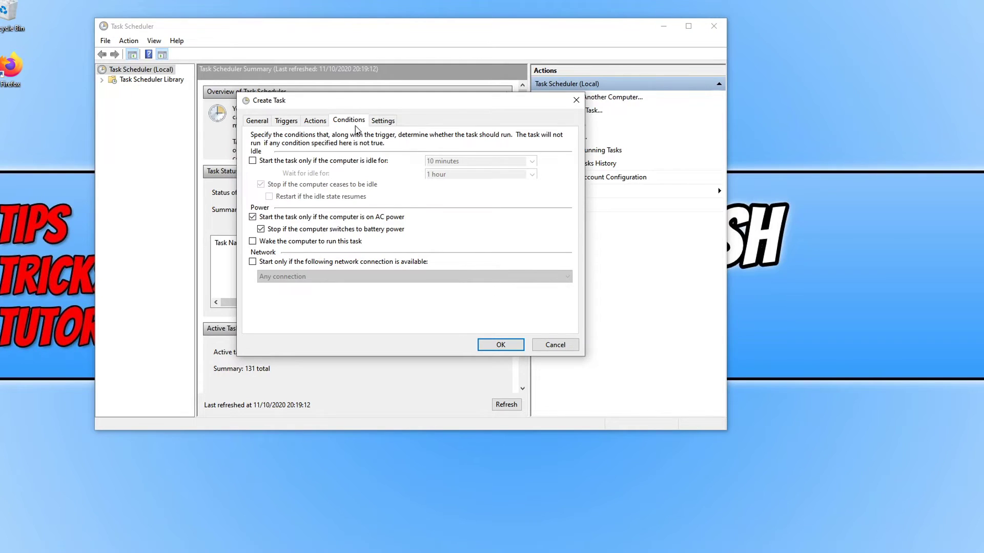
click(383, 121)
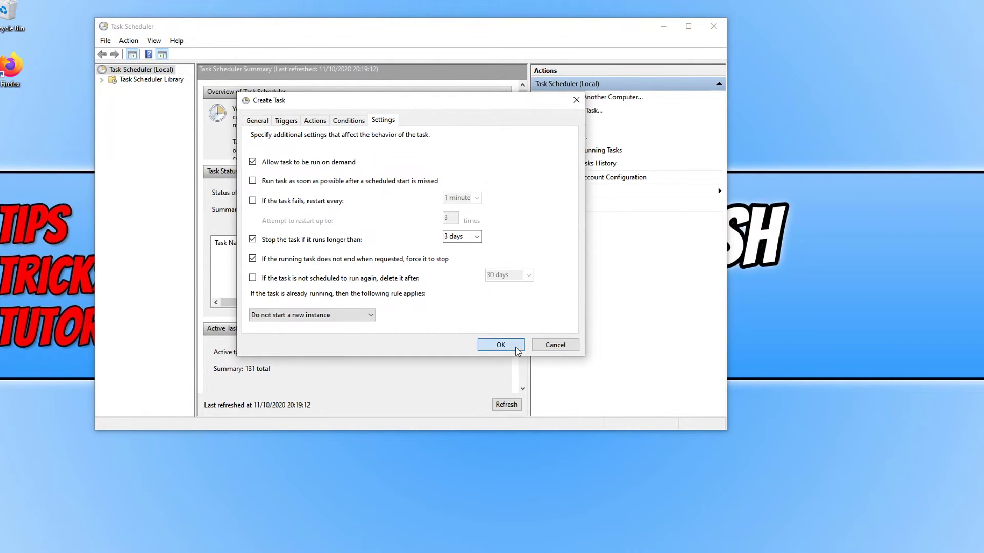
click(519, 346)
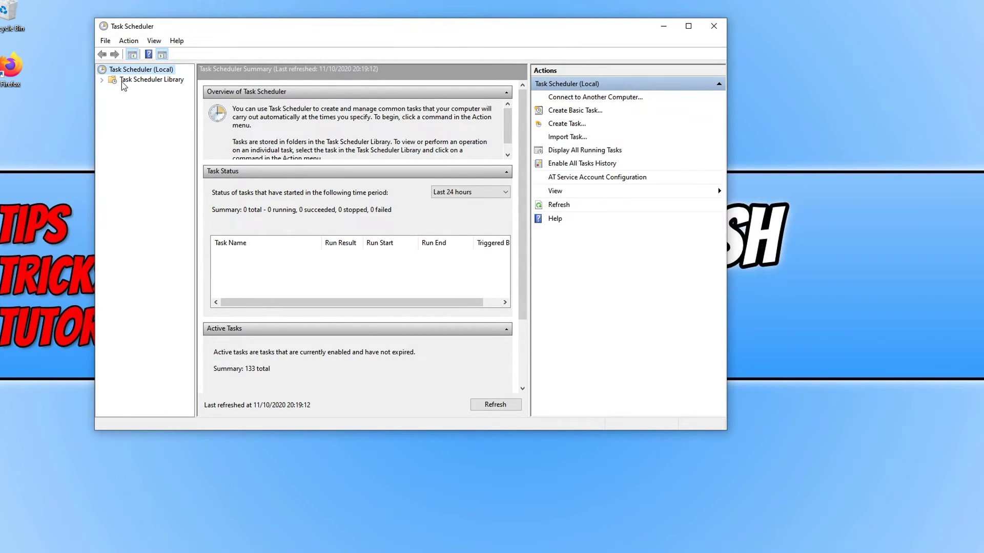
Step: Select 'firefox launch' in the Task Scheduler Library and run it manually
click(113, 82)
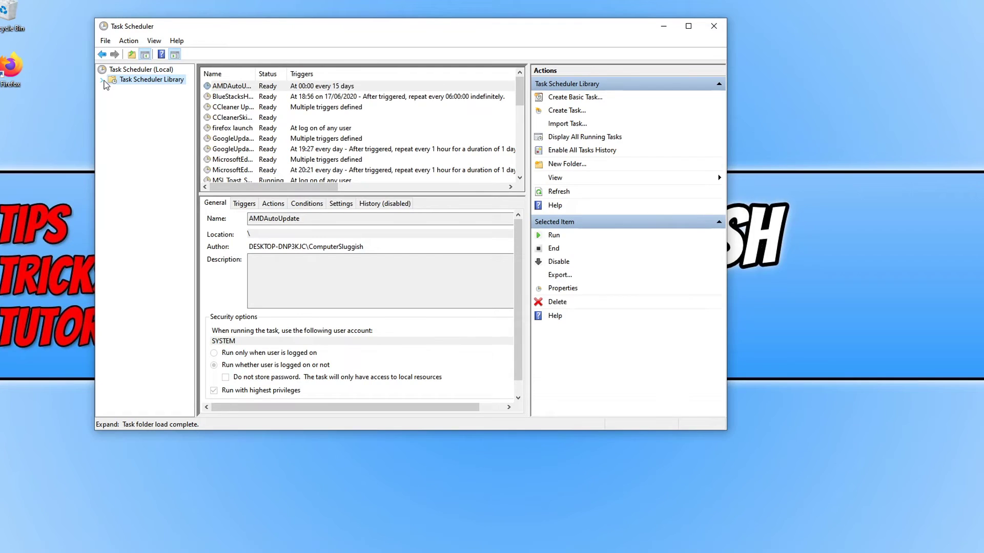
click(102, 81)
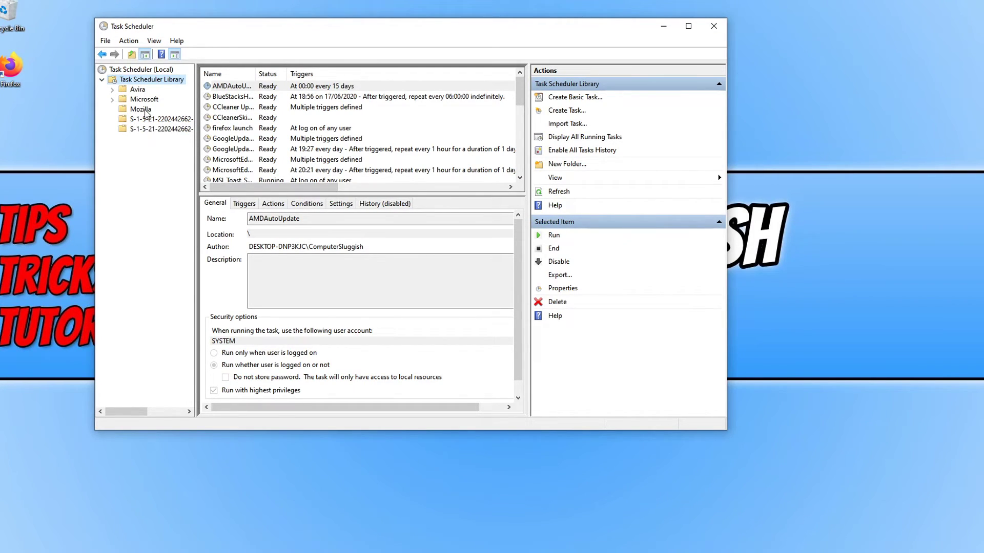
click(247, 130)
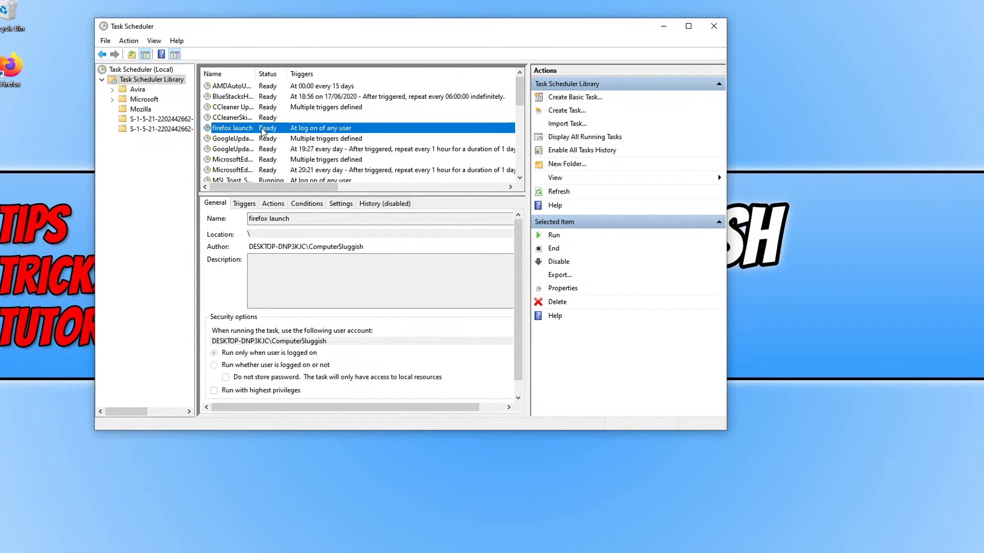
drag(728, 433, 873, 519)
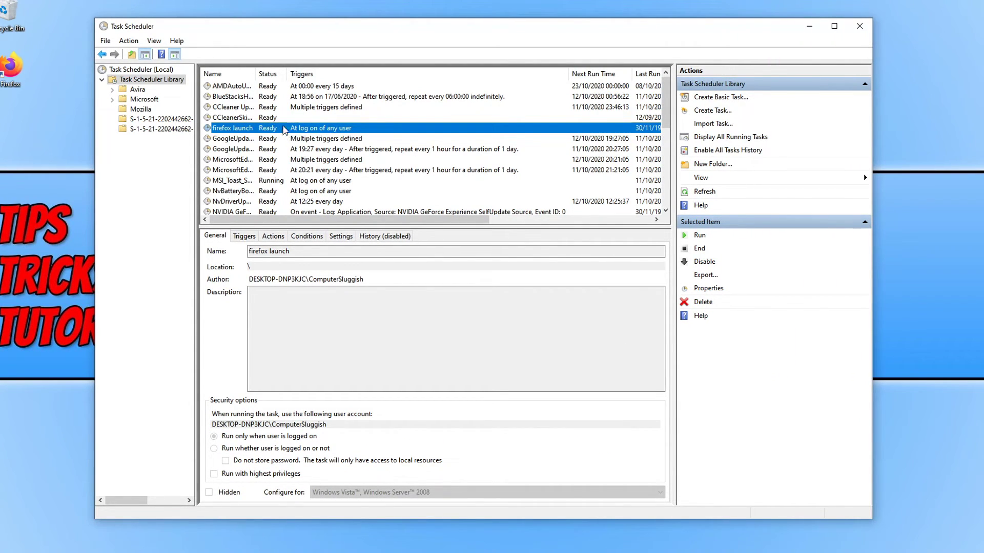
right_click(271, 131)
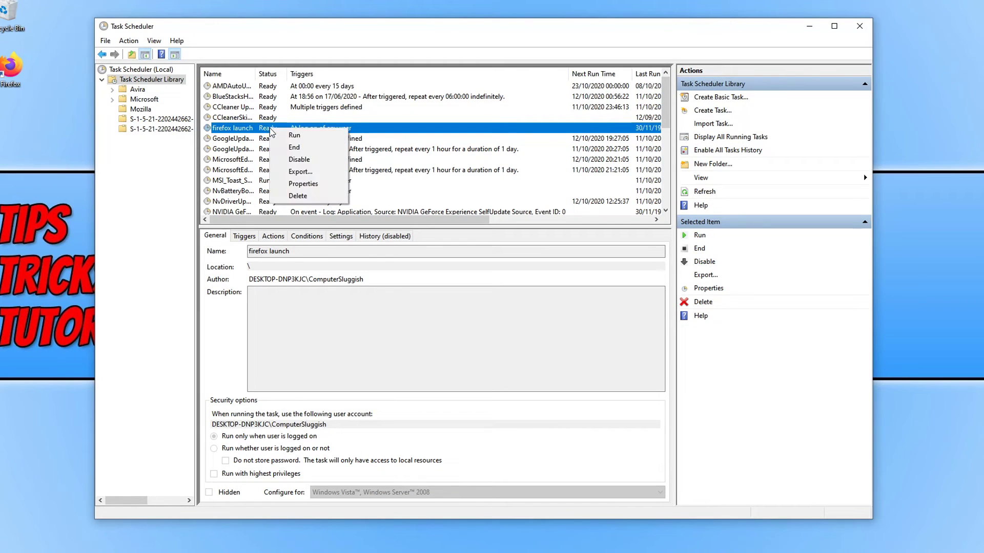
click(299, 136)
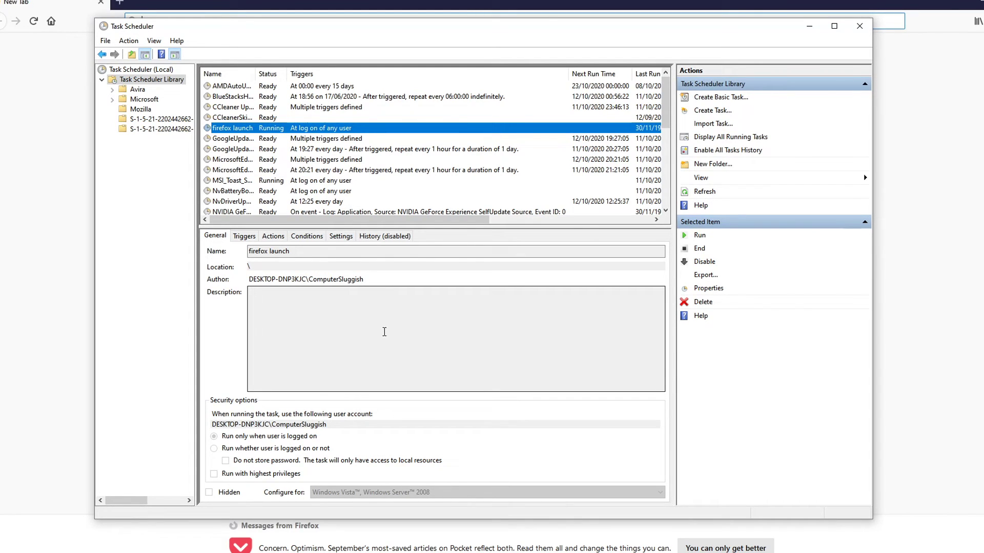